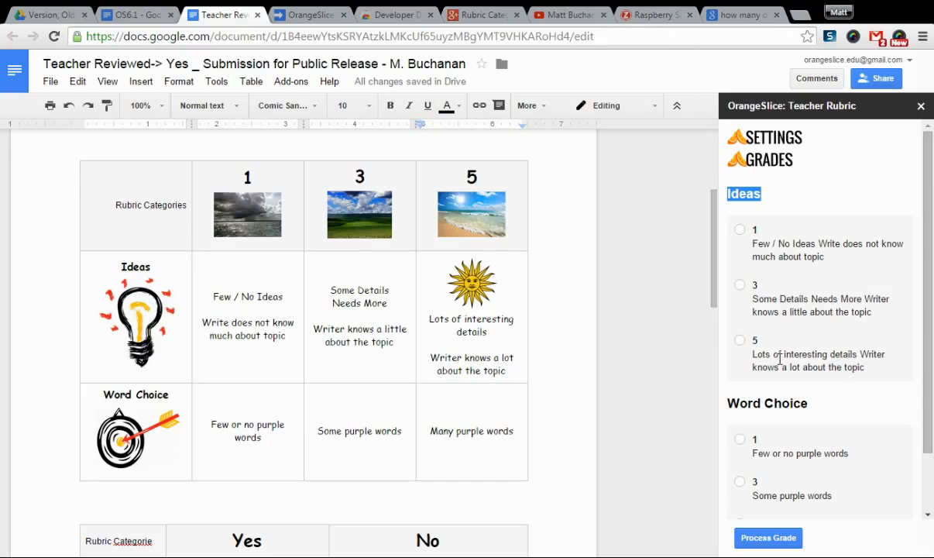
Highlight the level 5 Ideas description in the scoring form and the matching text in the picture rubric for comparison
drag(867, 368, 711, 335)
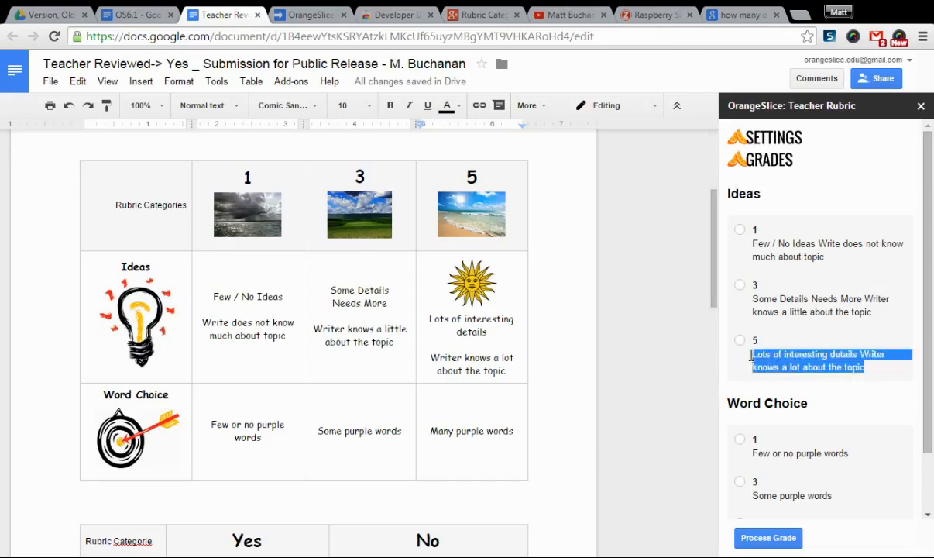
drag(507, 363, 426, 315)
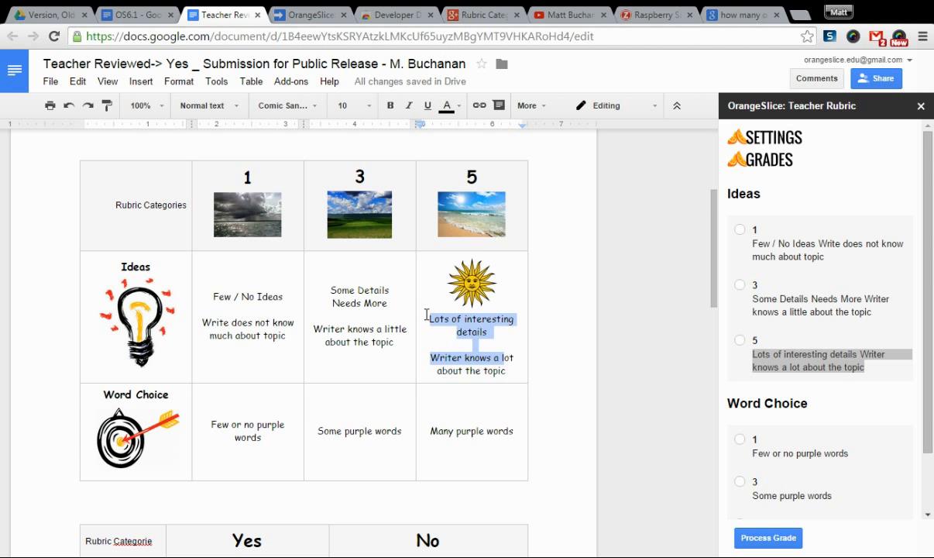
Correct the Yes/No table's first cell to "Rubric Categories" and delete the picture rubric table above it
scroll(640, 348, down, 4)
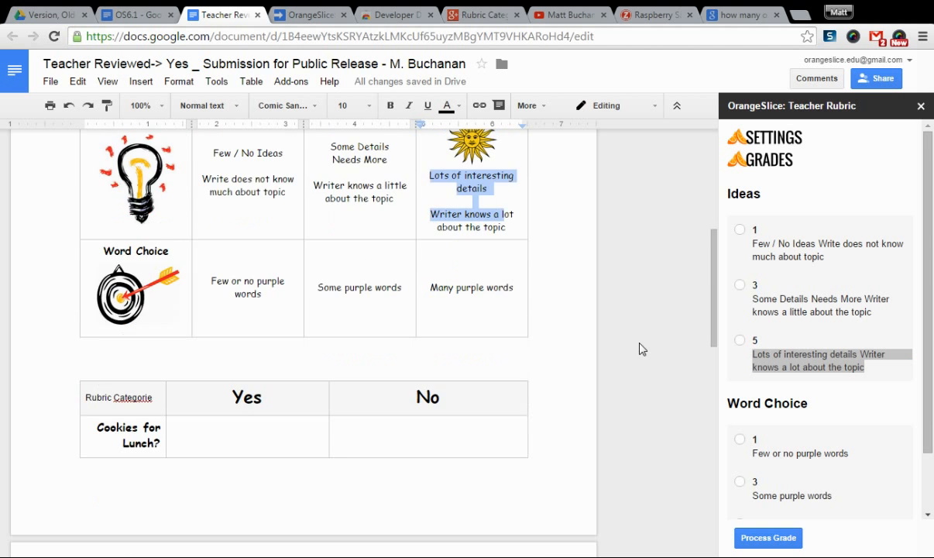
scroll(640, 349, down, 4)
click(155, 253)
text(s)
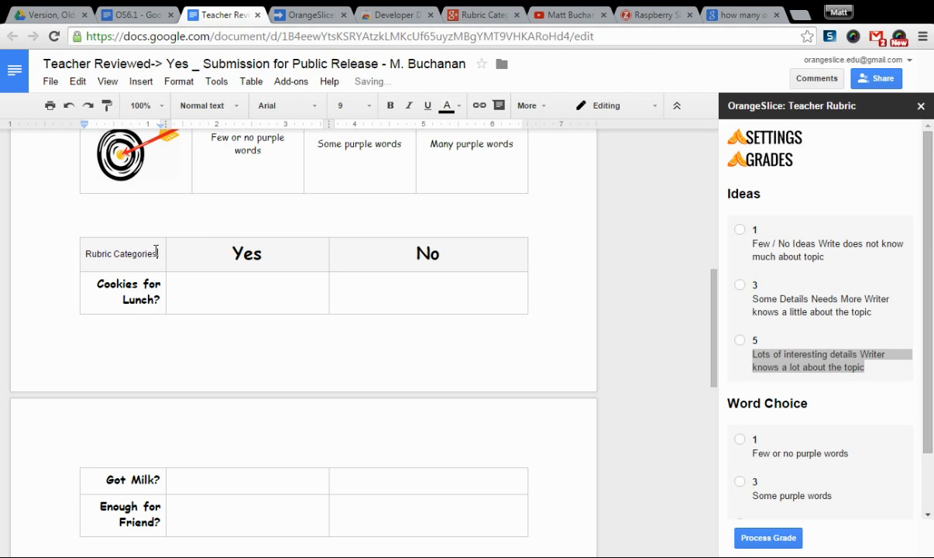
right_click(192, 174)
click(225, 444)
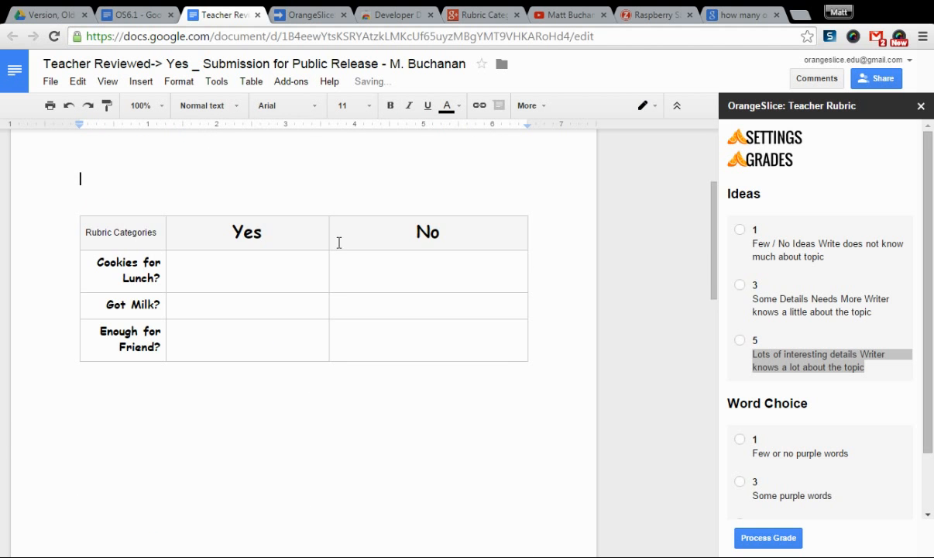
Run Score Rubric on the Yes/No table and highlight its three question cells
click(291, 81)
mouse_move(355, 103)
click(461, 111)
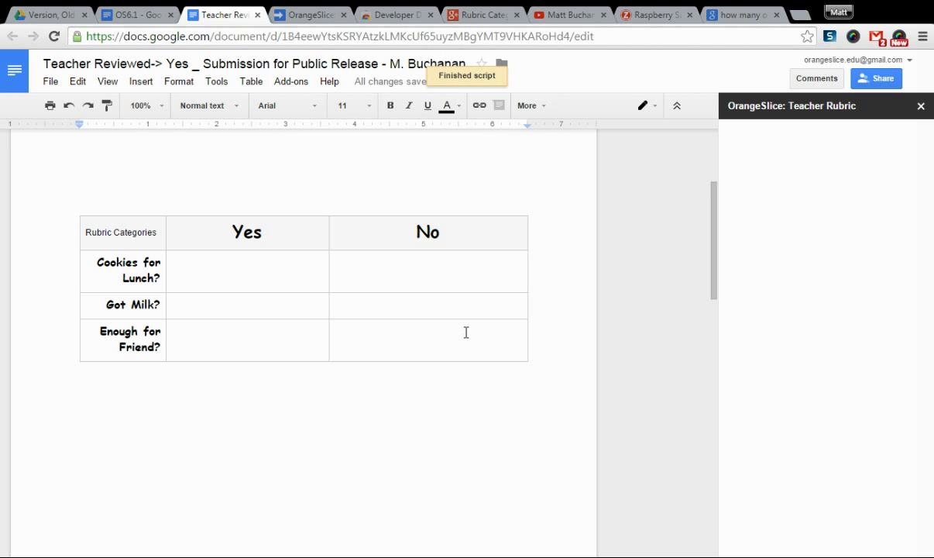
click(466, 336)
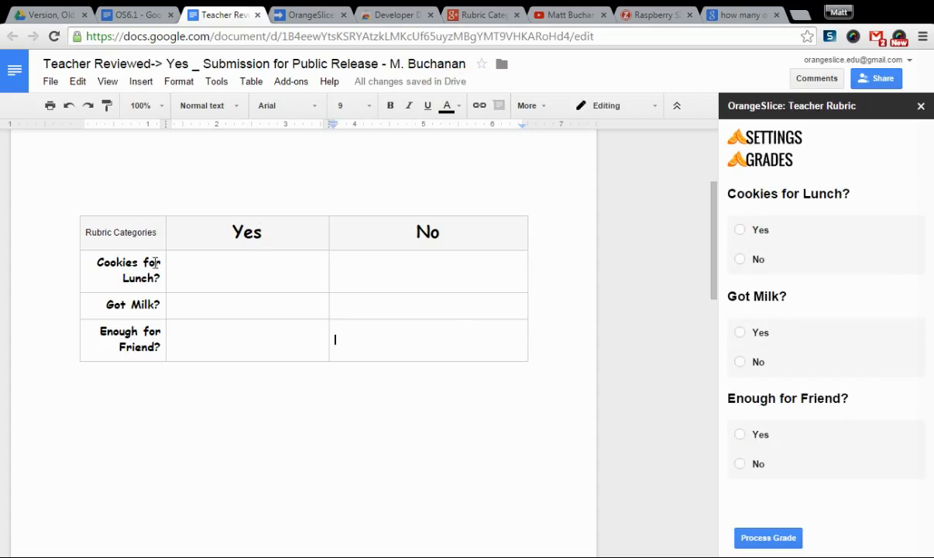
drag(155, 262, 147, 346)
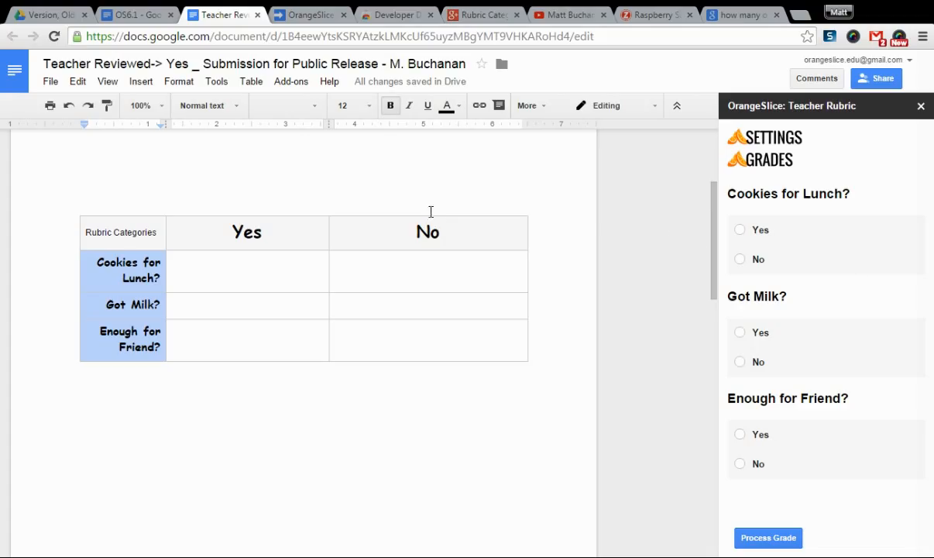
Grade Cookies for Lunch? and Got Milk? as Yes and Enough for Friend? as No, and process the grade
click(742, 231)
click(740, 261)
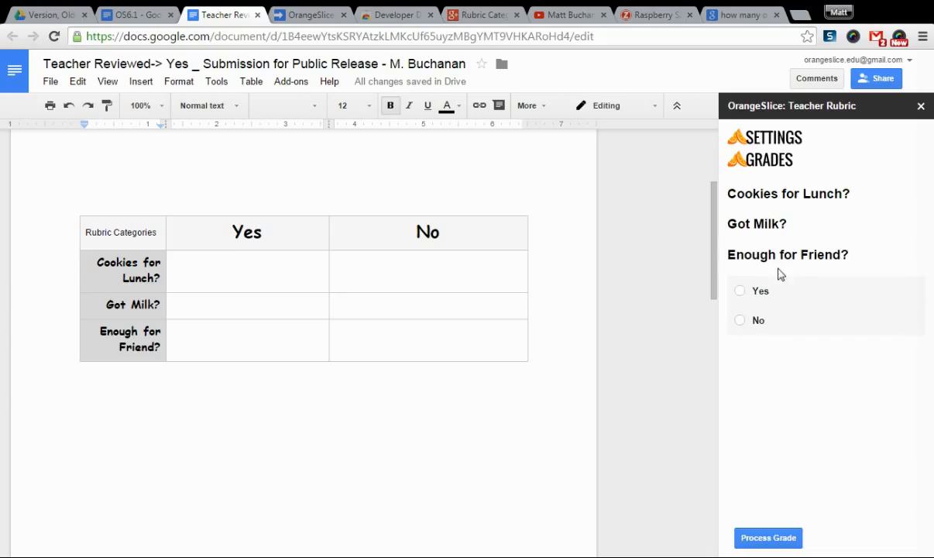
click(740, 322)
click(756, 540)
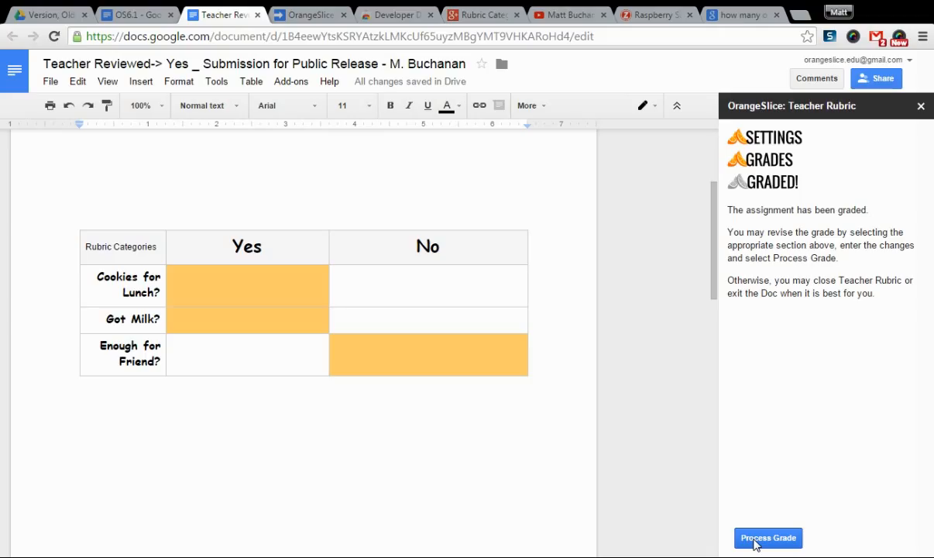
Remove the final "s" from "Rubric Categories" in the graded Yes/No table
click(159, 246)
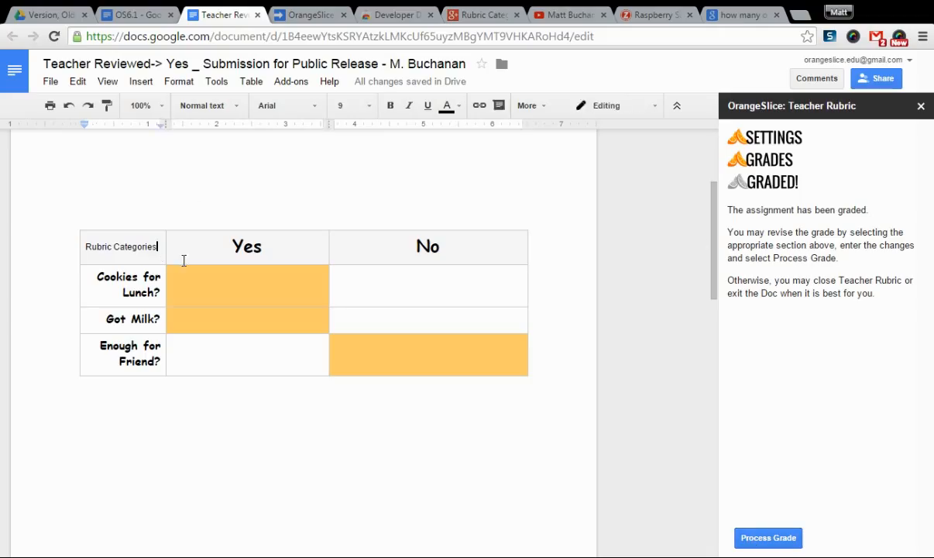
key(BackSpace)
scroll(236, 365, down, 2)
scroll(237, 365, up, 2)
scroll(237, 365, up, 3)
Run Score Rubric from the blank line above the table and choose the "Great, Good, Average, Needs More" performance levels
click(190, 308)
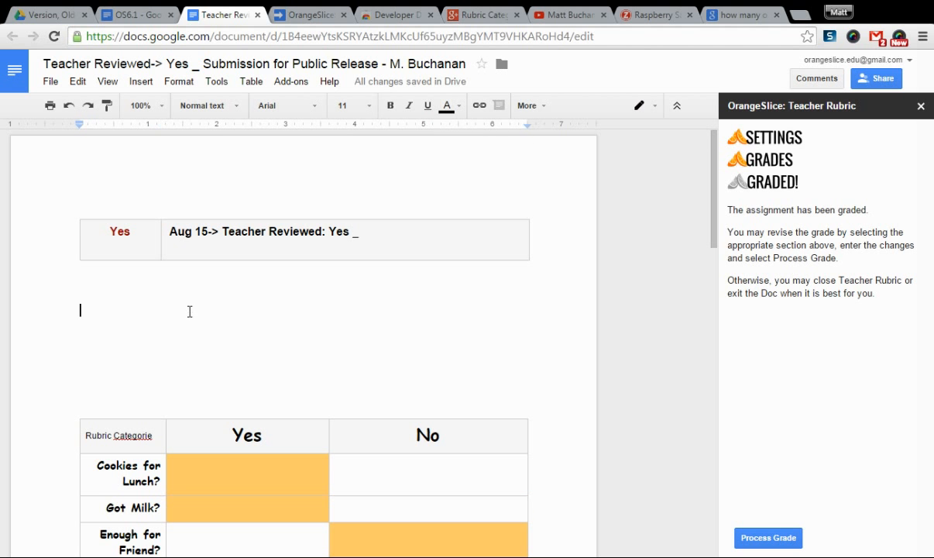
click(286, 82)
mouse_move(325, 99)
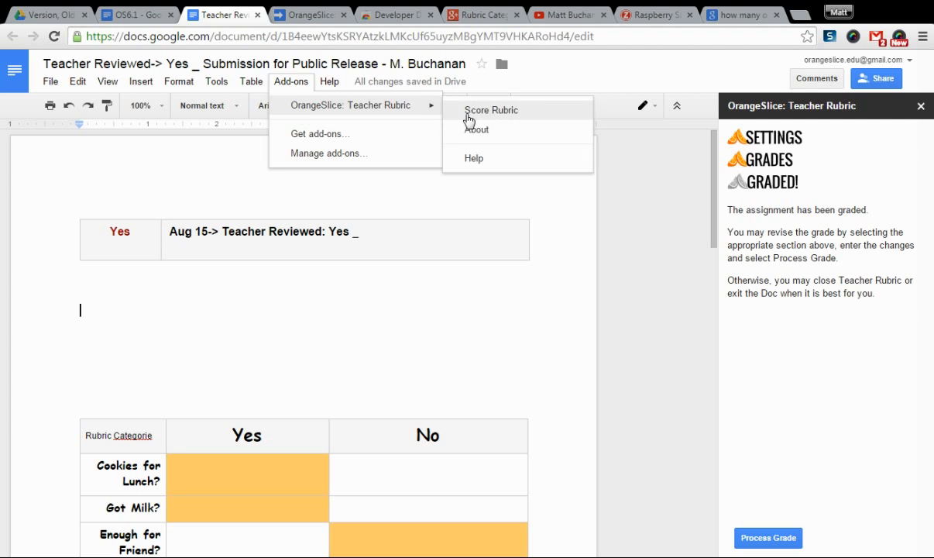
click(475, 112)
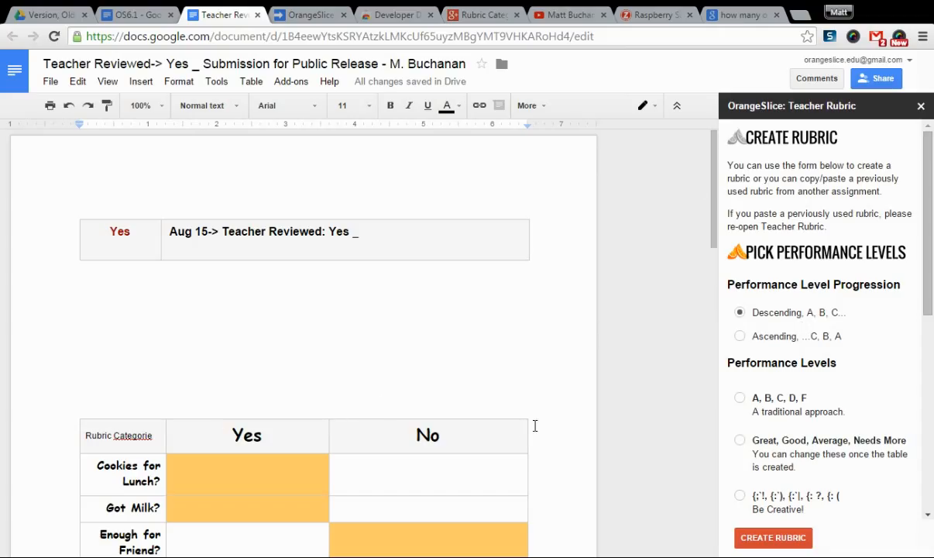
click(203, 434)
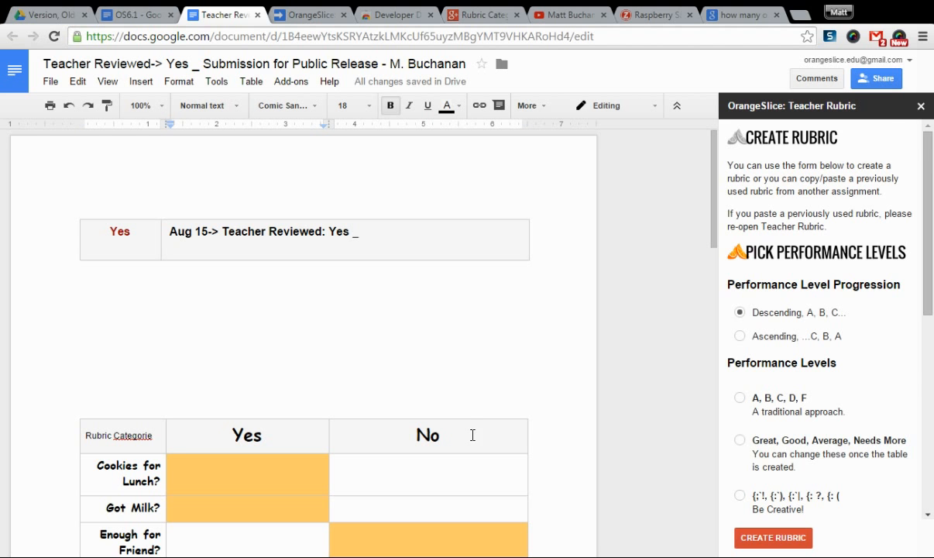
scroll(826, 382, down, 2)
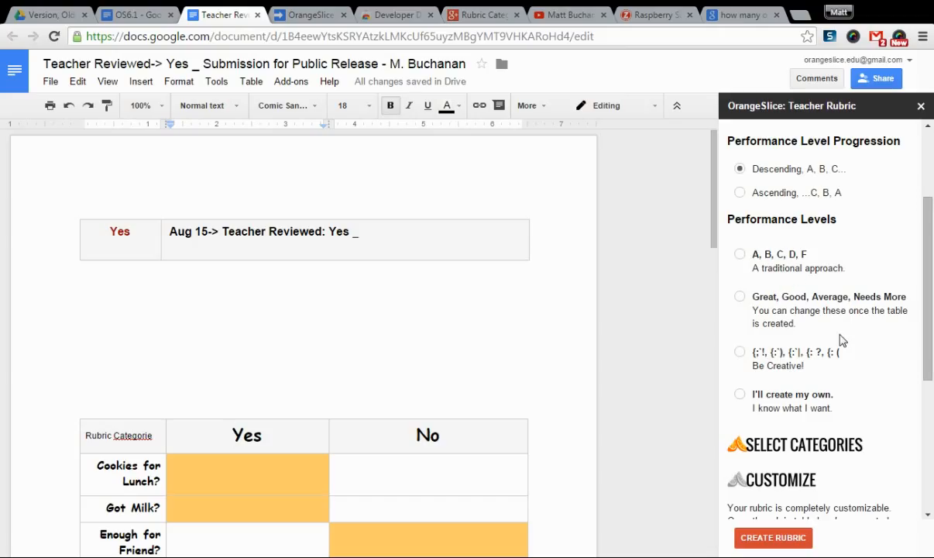
click(740, 300)
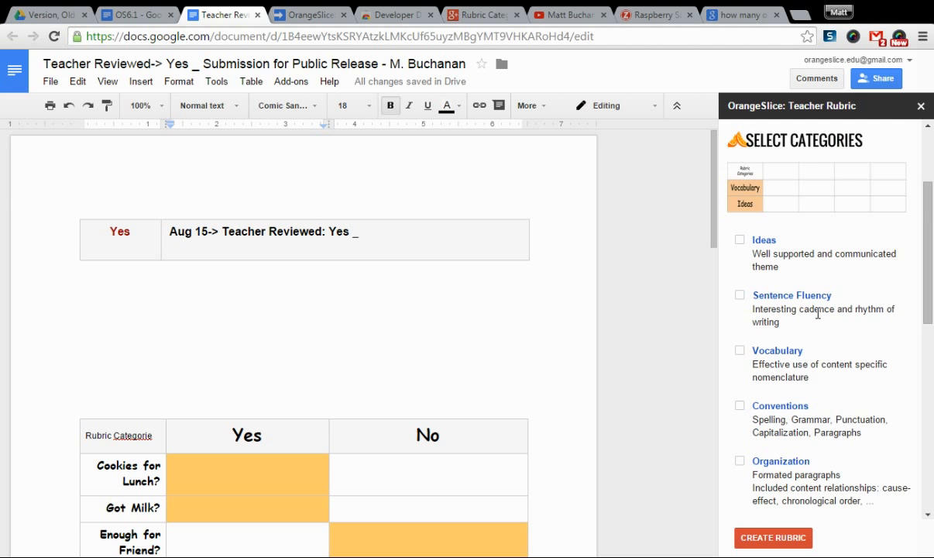
Create the rubric with the Sentence Fluency, "I got this one!" blank row and Completion categories
scroll(818, 313, down, 2)
scroll(818, 314, up, 2)
scroll(813, 313, down, 3)
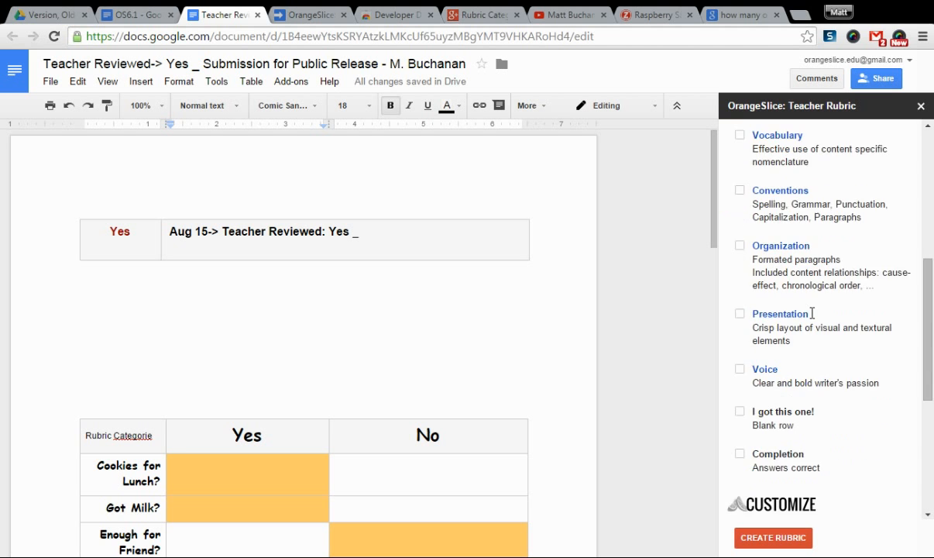
scroll(813, 314, up, 1)
scroll(812, 313, up, 1)
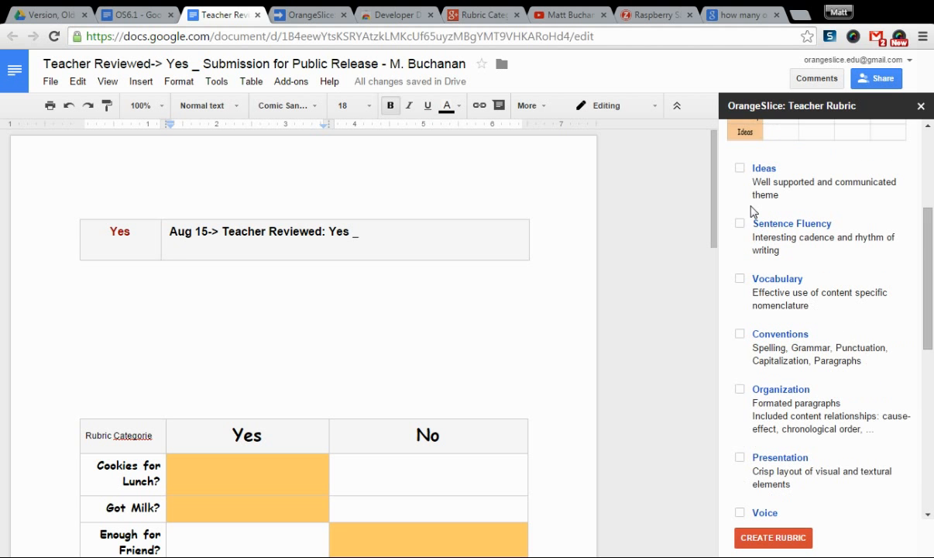
click(740, 223)
scroll(809, 321, down, 2)
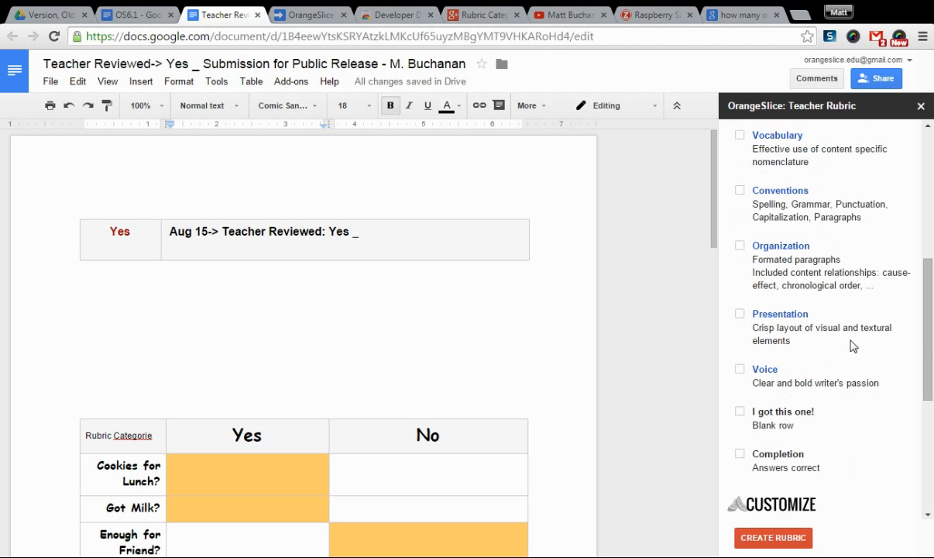
click(741, 413)
scroll(777, 419, down, 1)
click(741, 382)
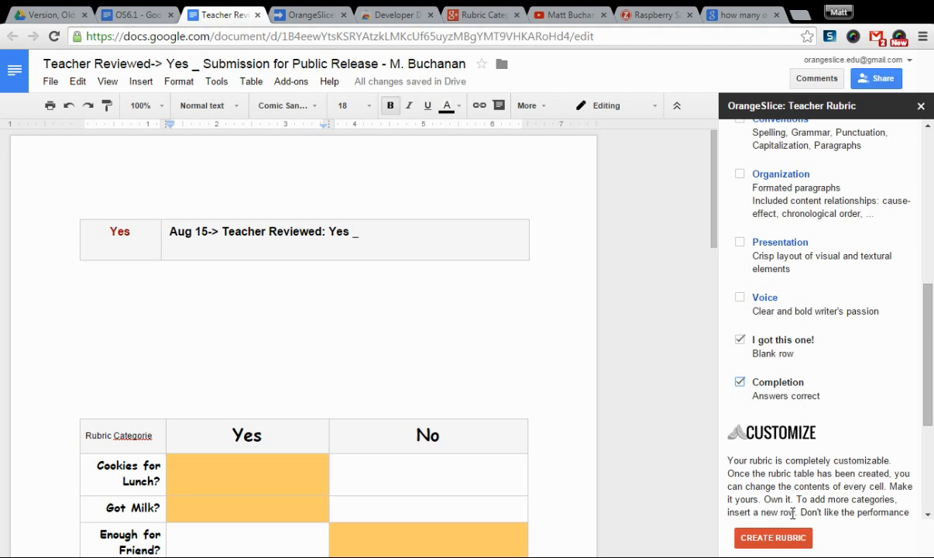
click(776, 537)
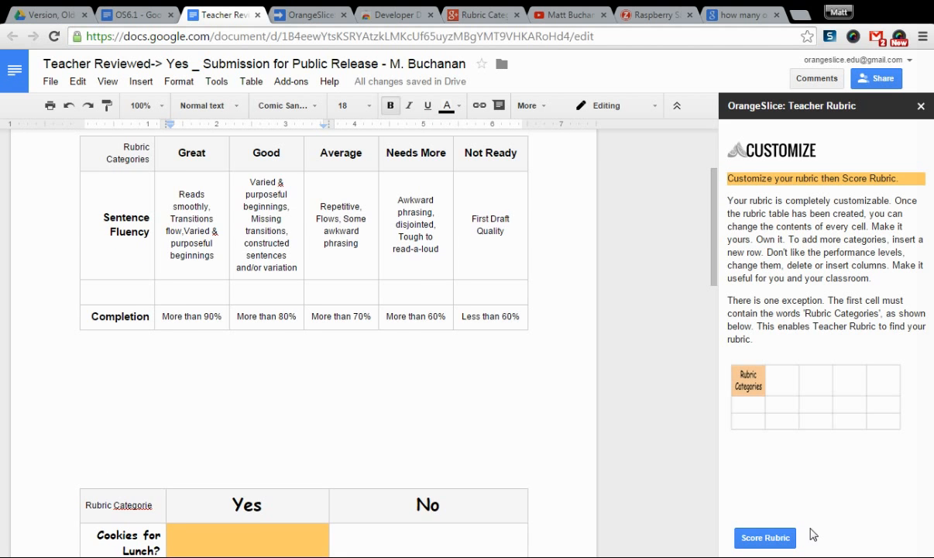
Label the new rubric's blank row "Happy" and enter "many big smiles" under Great
scroll(517, 355, up, 1)
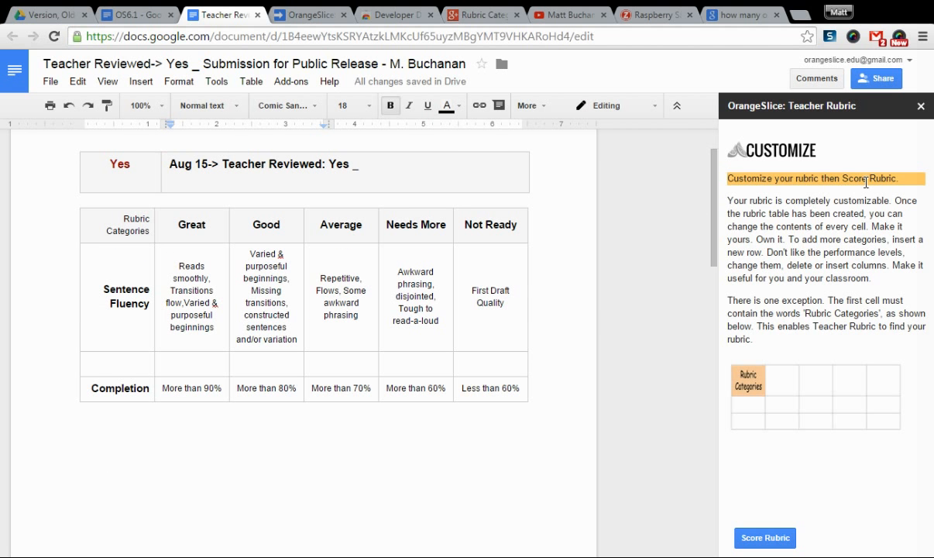
click(144, 362)
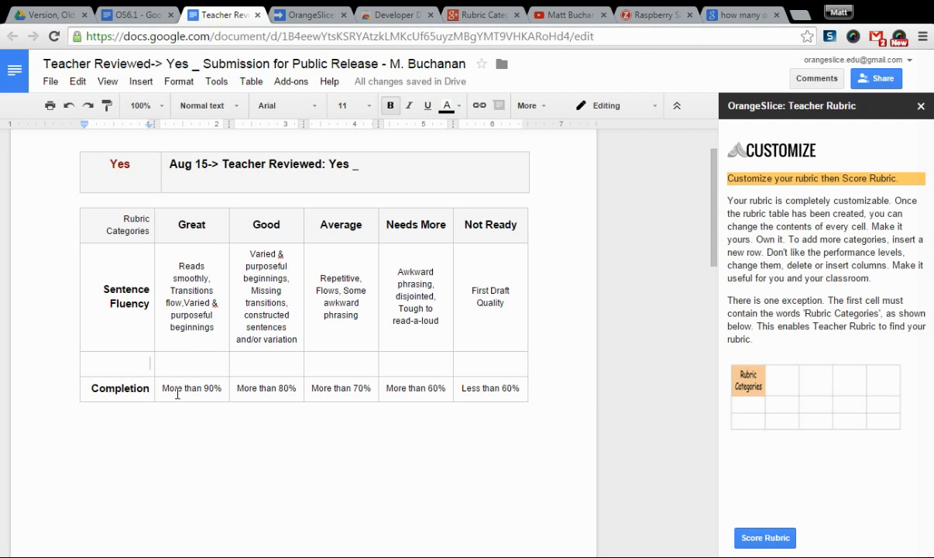
text(Happy)
key(Tab)
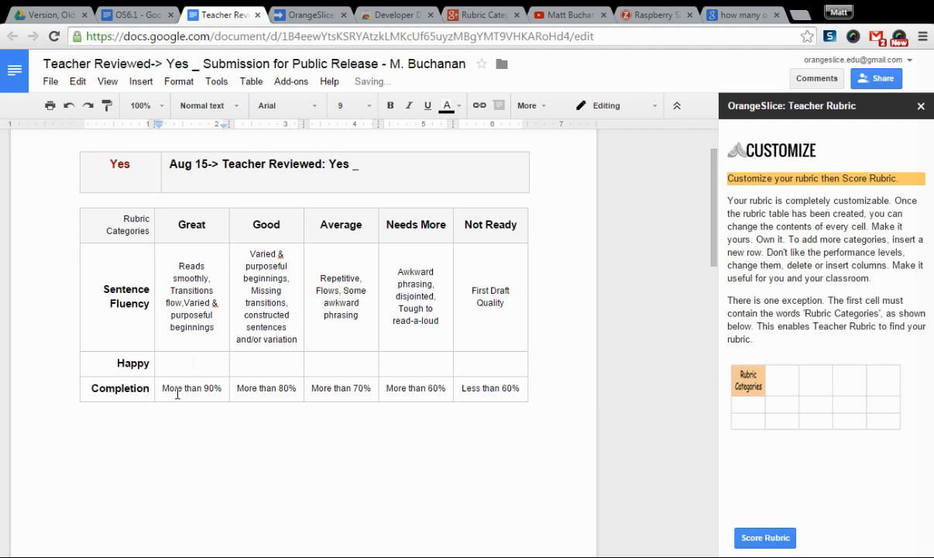
text(many big smiles)
key(Tab)
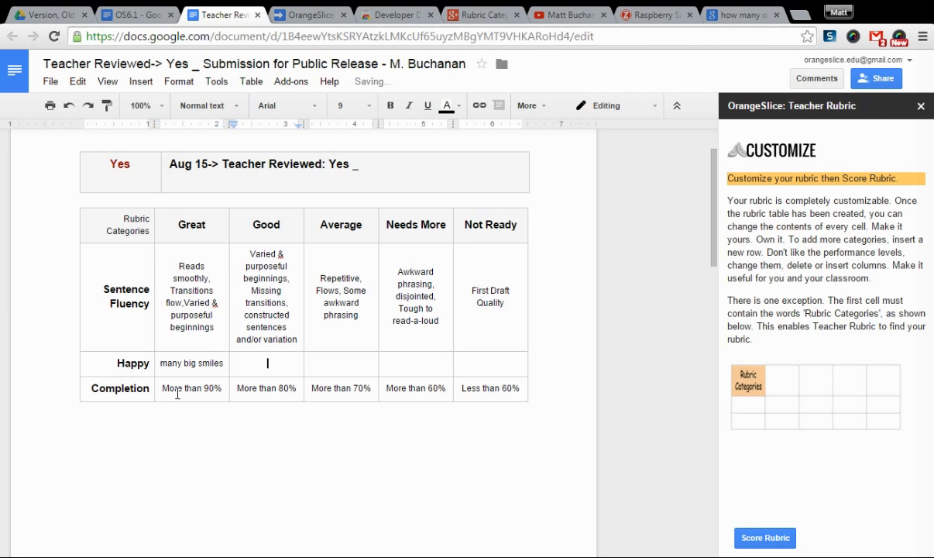
Complete the Happy row with "big smiles" under Good, "smile" under Average, ":|" under Needs More and "frown" under Not Ready
text(big smiles)
key(Tab)
text(smile)
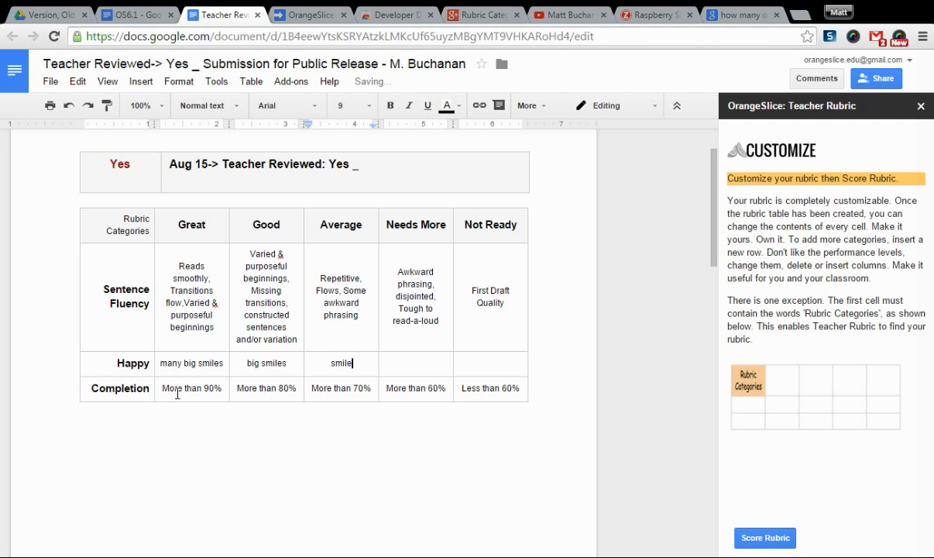
key(Tab)
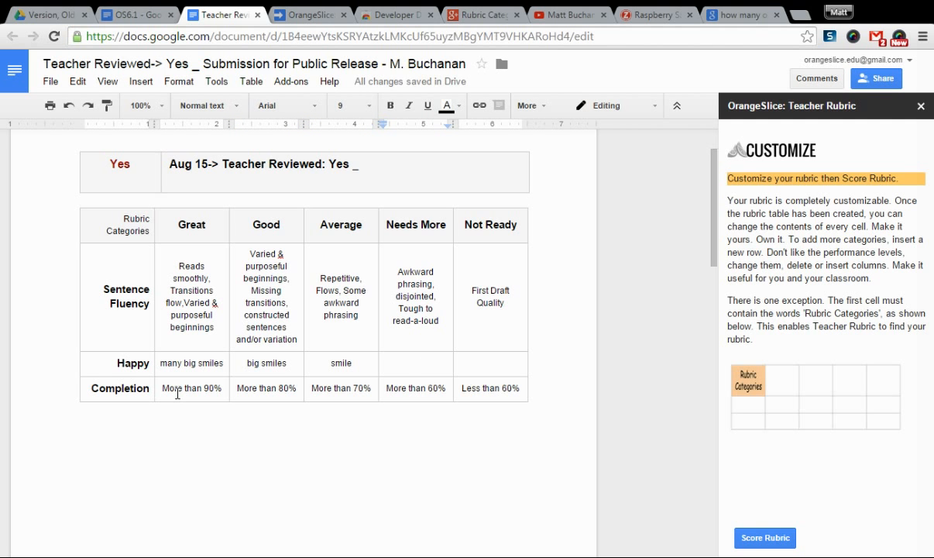
text(:)
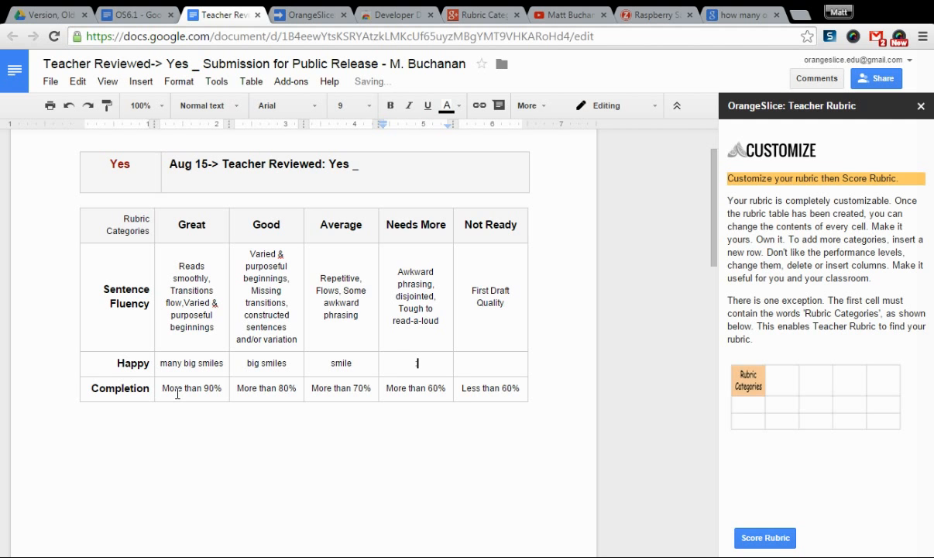
text(|)
key(Tab)
text(frown)
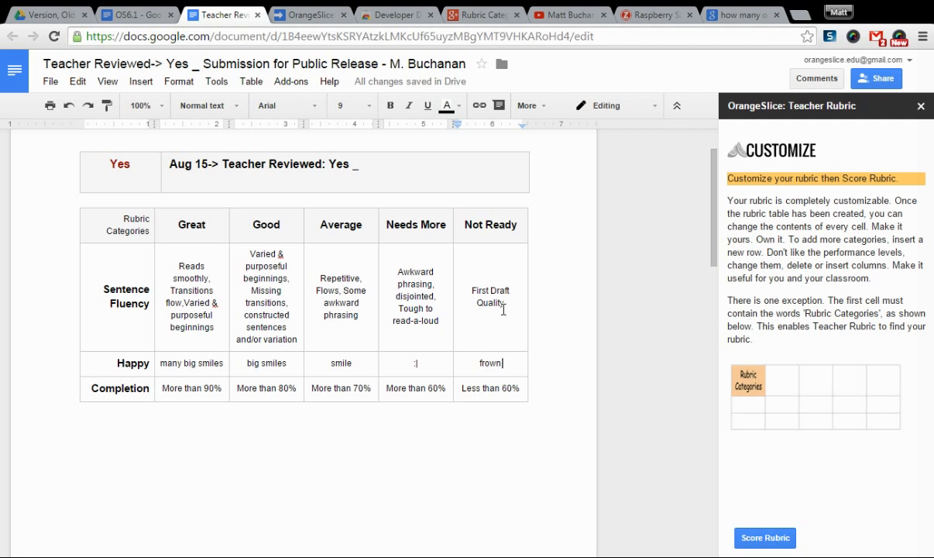
Replace "First" with "2nd" in Sentence Fluency's Not Ready cell and load the customized rubric into the scoring form
drag(490, 290, 477, 285)
text(2nd)
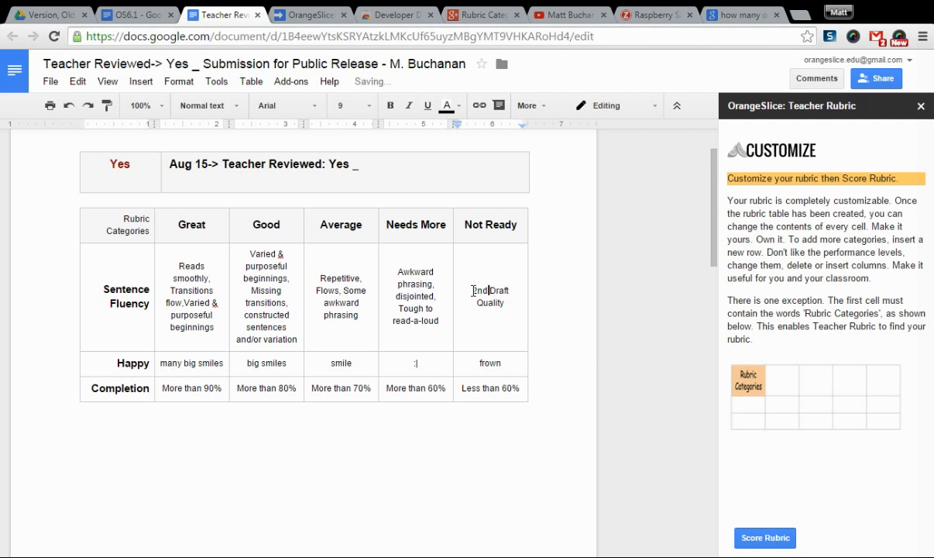
click(762, 538)
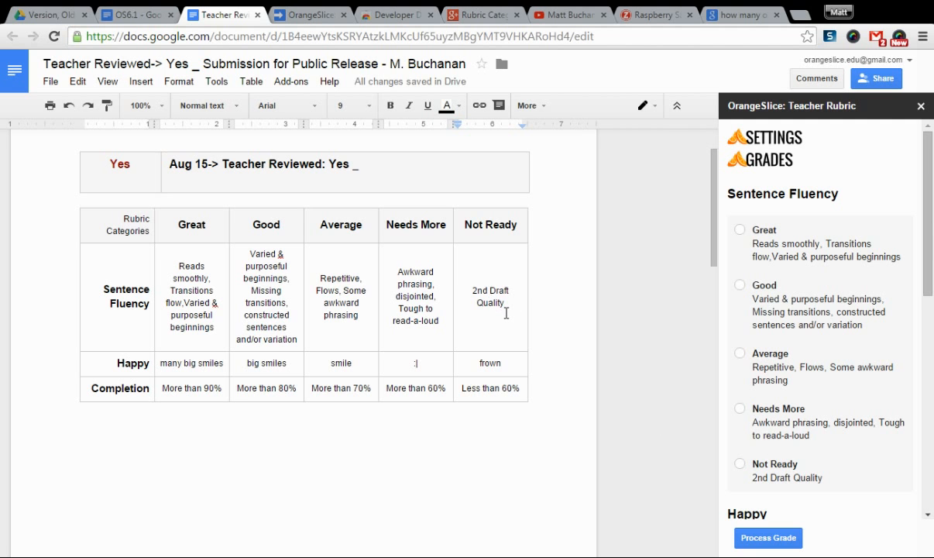
Replace "2nd" with "1st" in Sentence Fluency's Not Ready cell and put "Draft Quality" on its own line
key(BackSpace)
key(BackSpace)
key(BackSpace)
key(BackSpace)
text(1st)
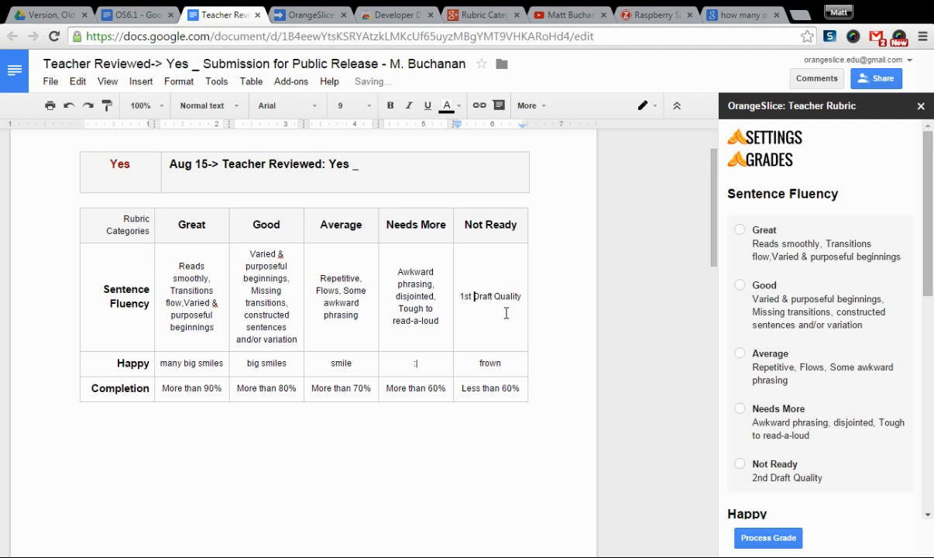
key(Return)
Rerun Score Rubric to refresh the scoring form with the revised Not Ready description
click(290, 83)
mouse_move(281, 104)
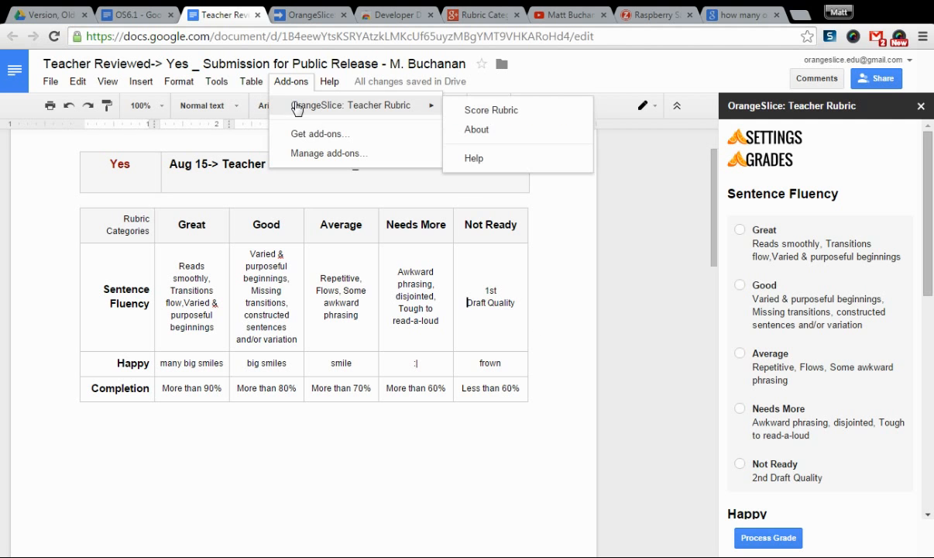
click(486, 110)
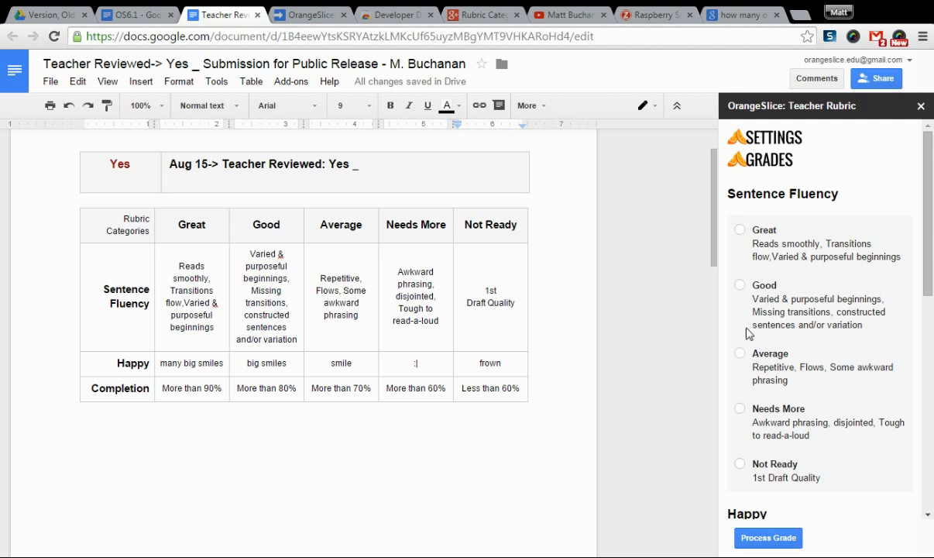
Score Sentence Fluency as Good, Happy as Great and Completion as Average, and process the grade
click(740, 287)
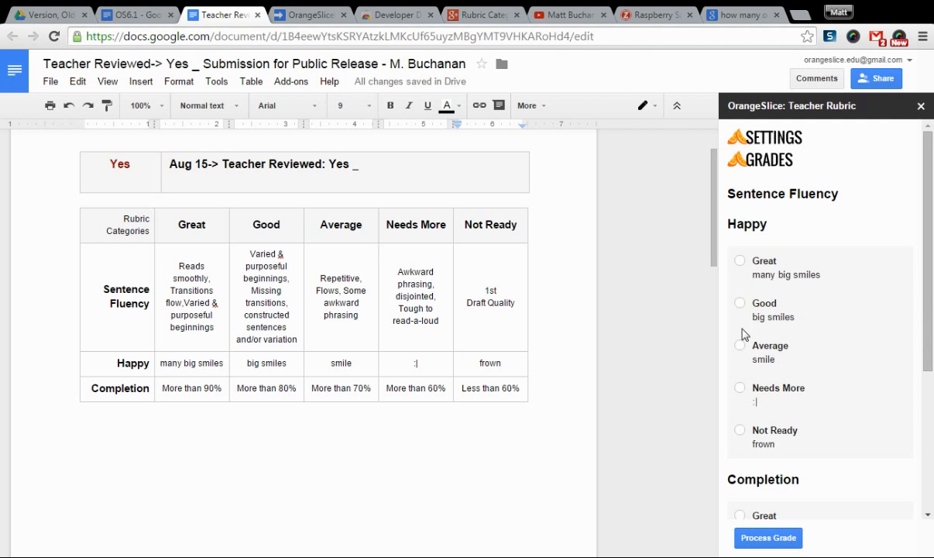
click(740, 262)
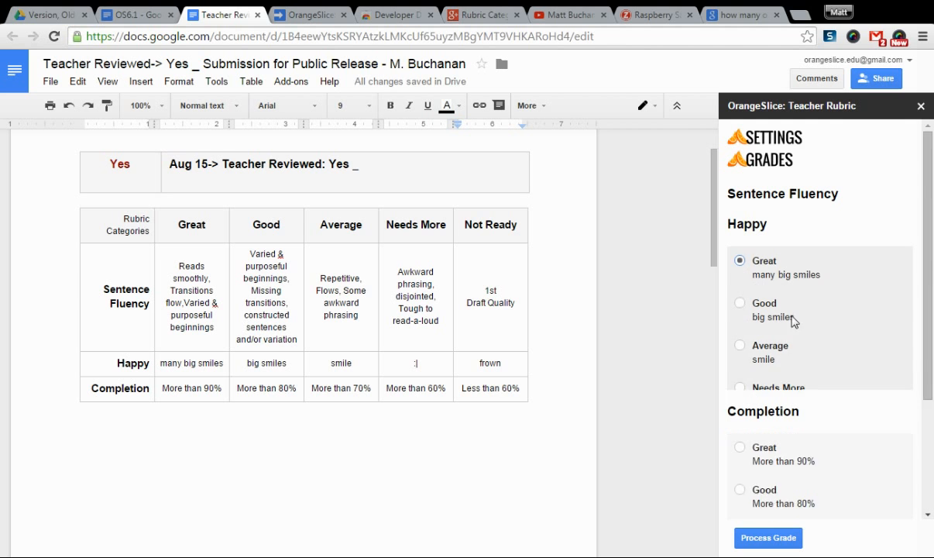
click(740, 376)
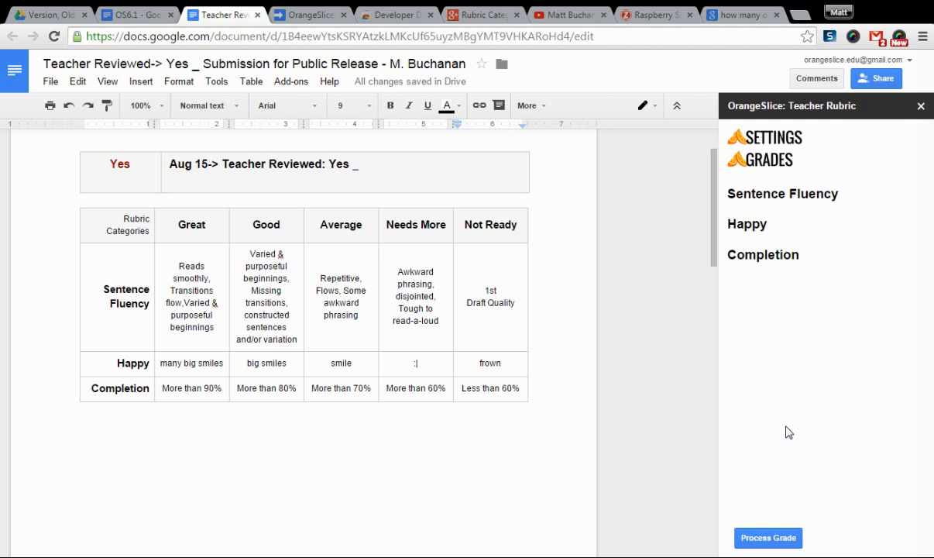
click(769, 538)
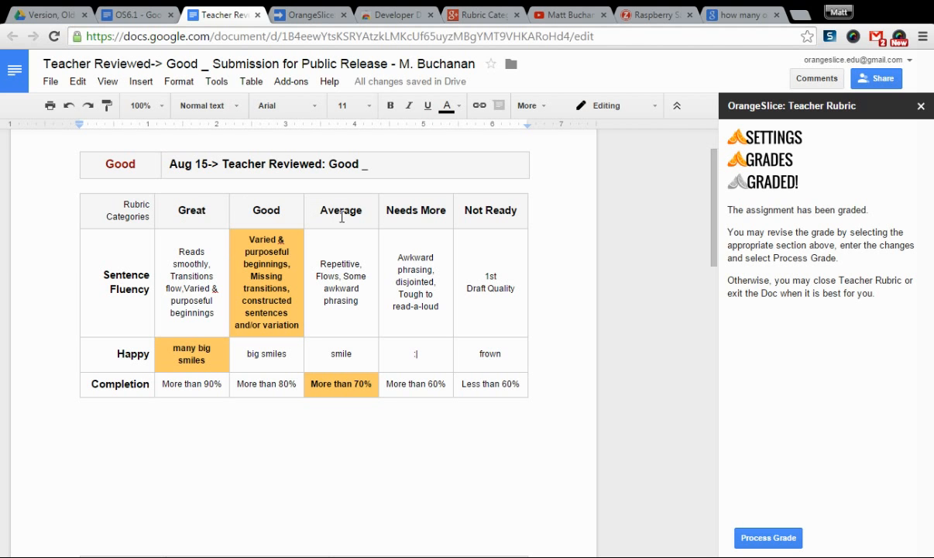
drag(272, 206, 247, 210)
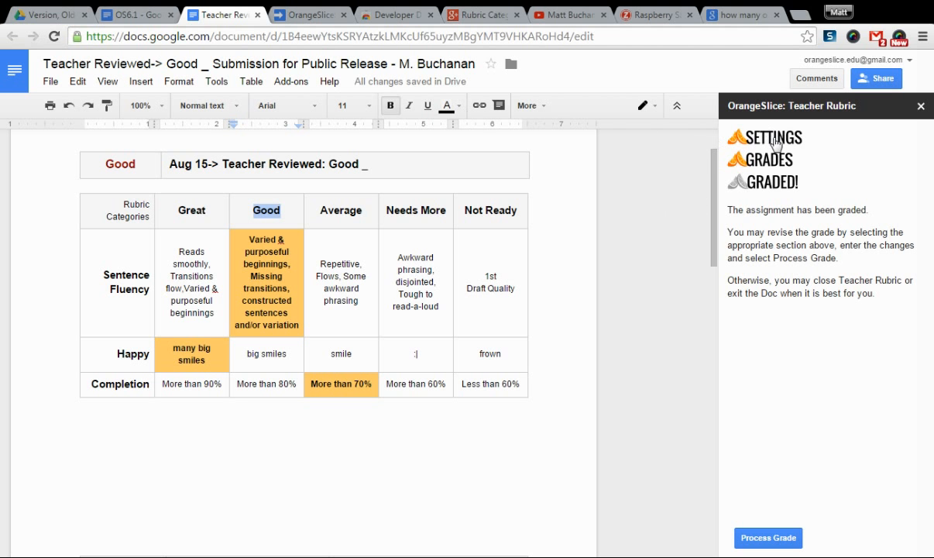
In the rubric settings, switch the rubric type to Analysis and set category points to "Passing levels: A to D-"
click(738, 137)
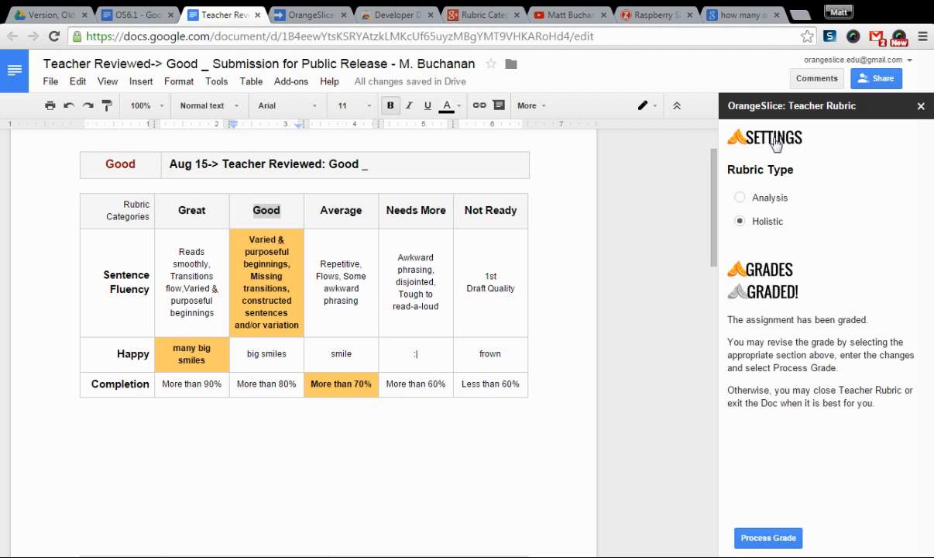
click(740, 199)
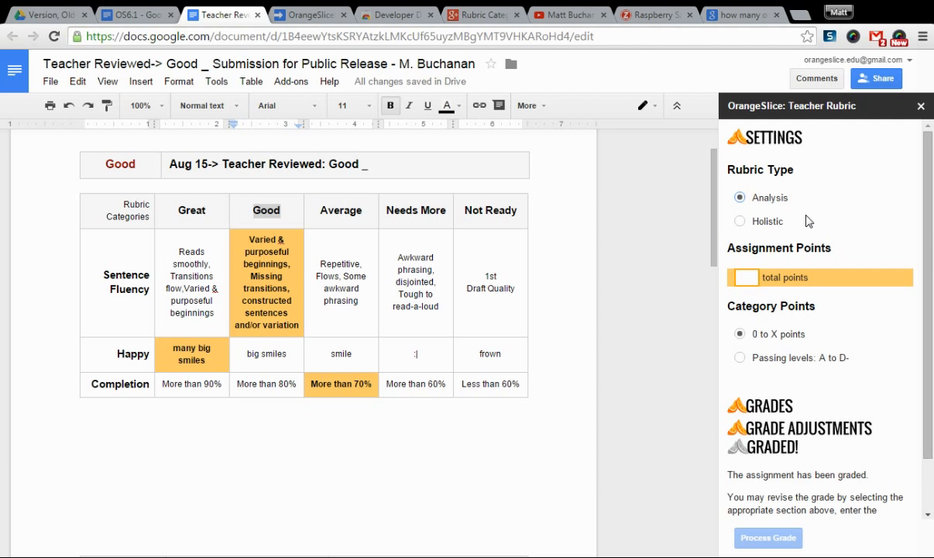
click(740, 358)
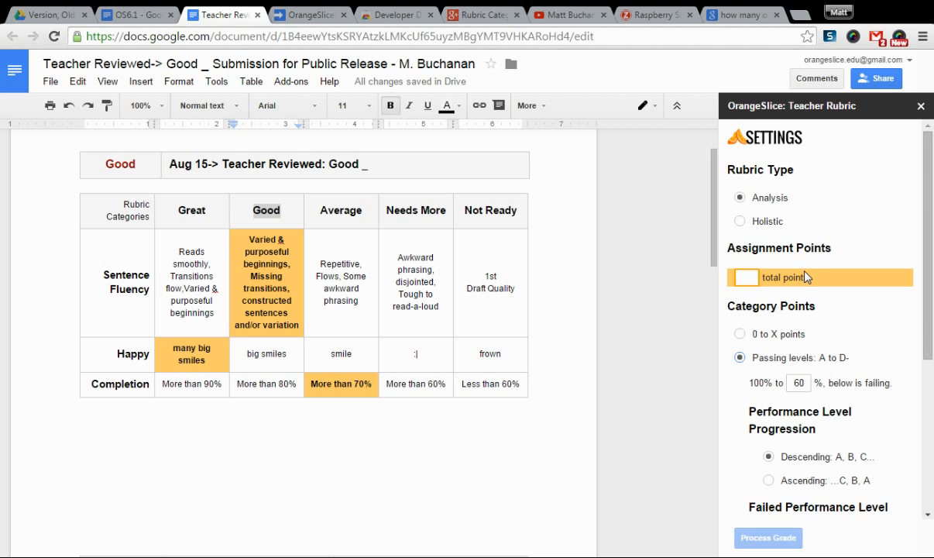
scroll(807, 279, down, 2)
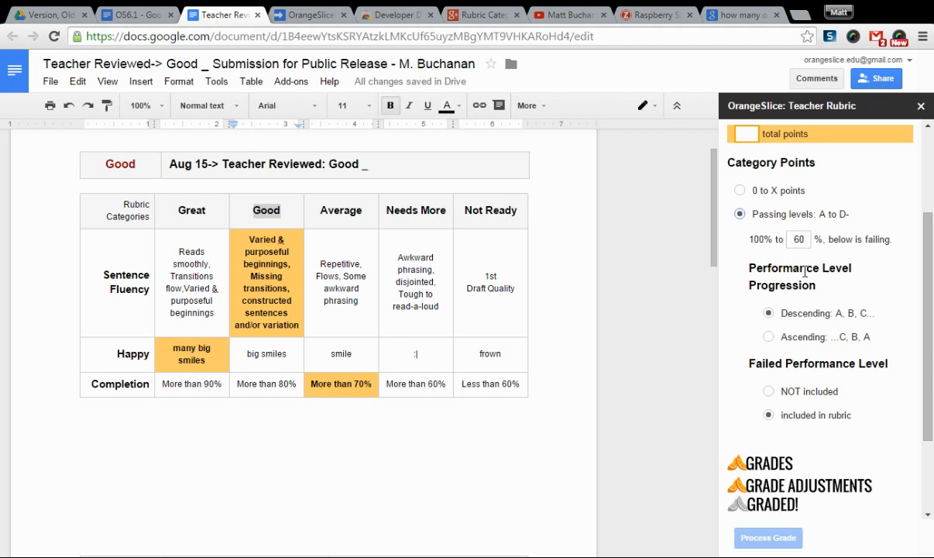